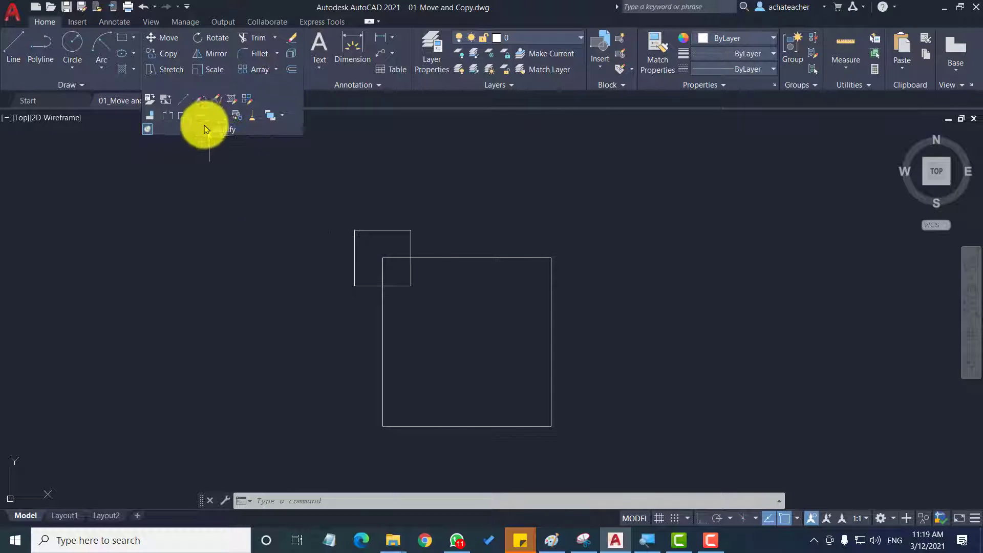
# Try moving the small square from the large square's upper-left corner to its upper-right corner, and undo the move
pyautogui.click(165, 38)
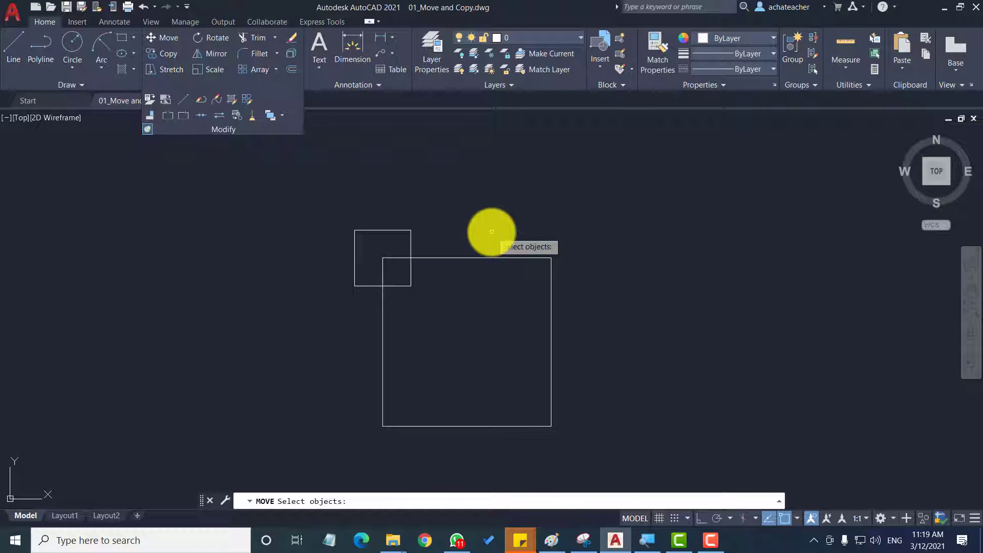
pyautogui.scroll(2, 455, 257)
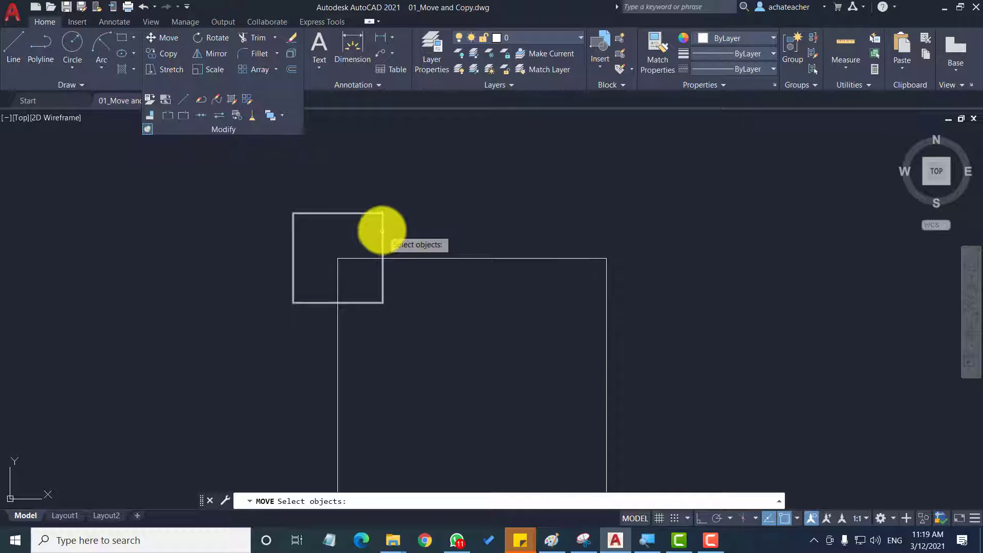
pyautogui.click(382, 231)
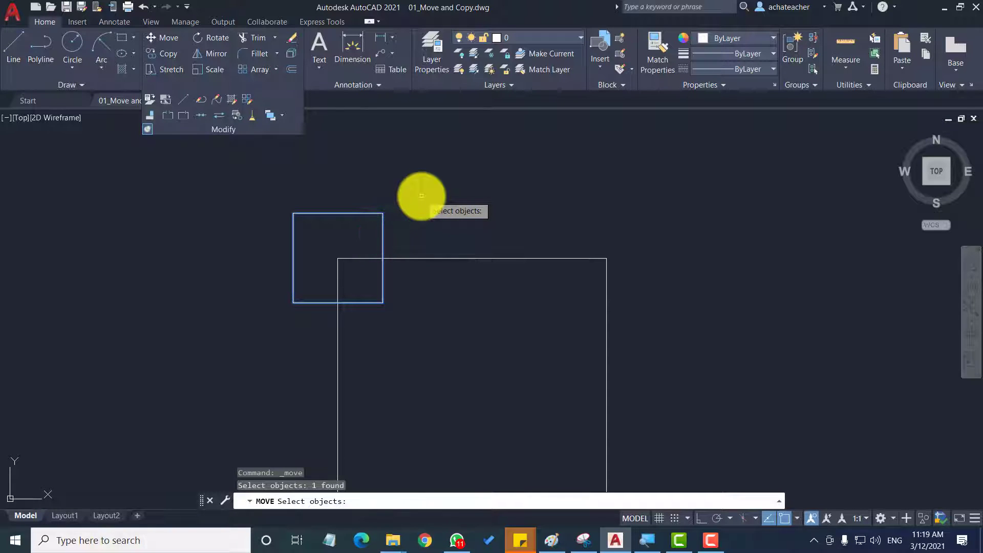
pyautogui.press('Return')
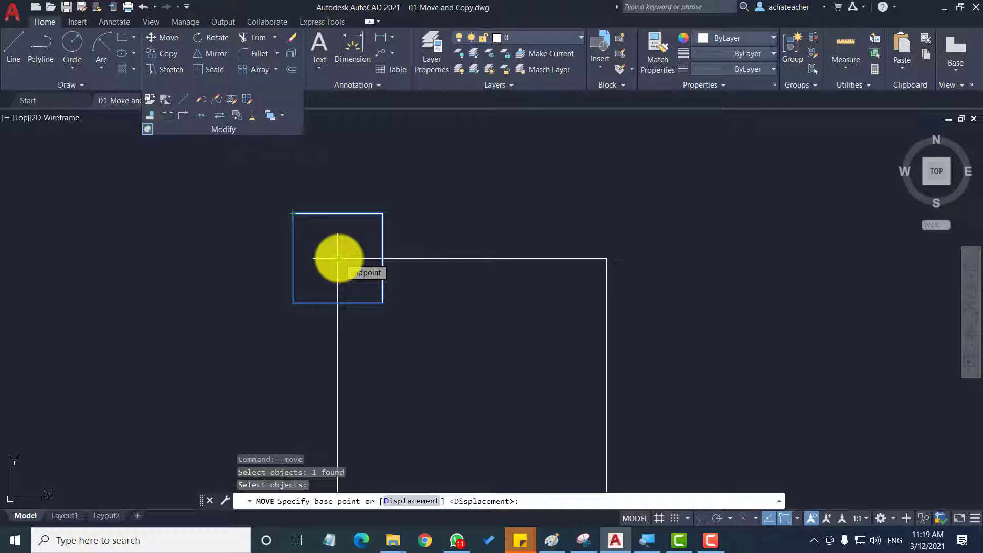
pyautogui.click(338, 258)
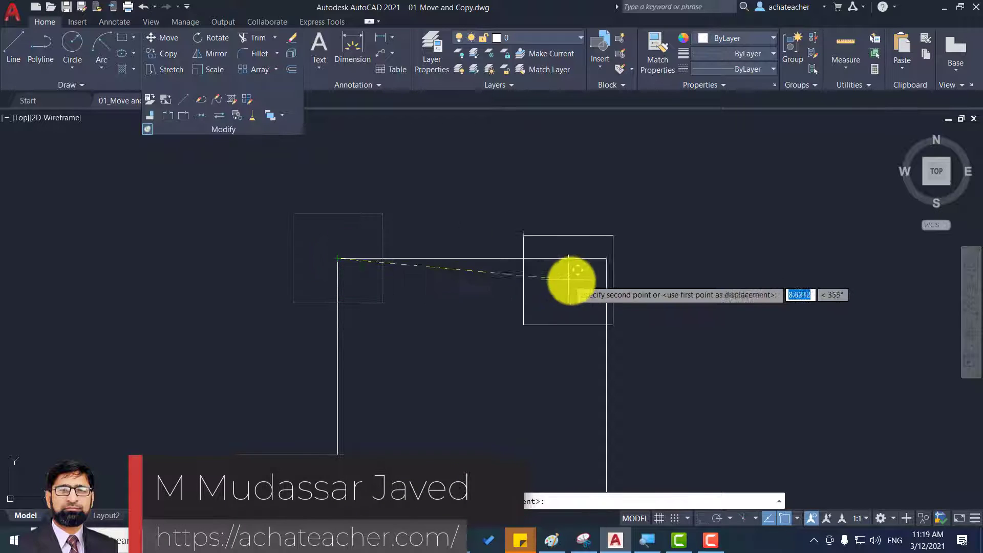
pyautogui.click(608, 257)
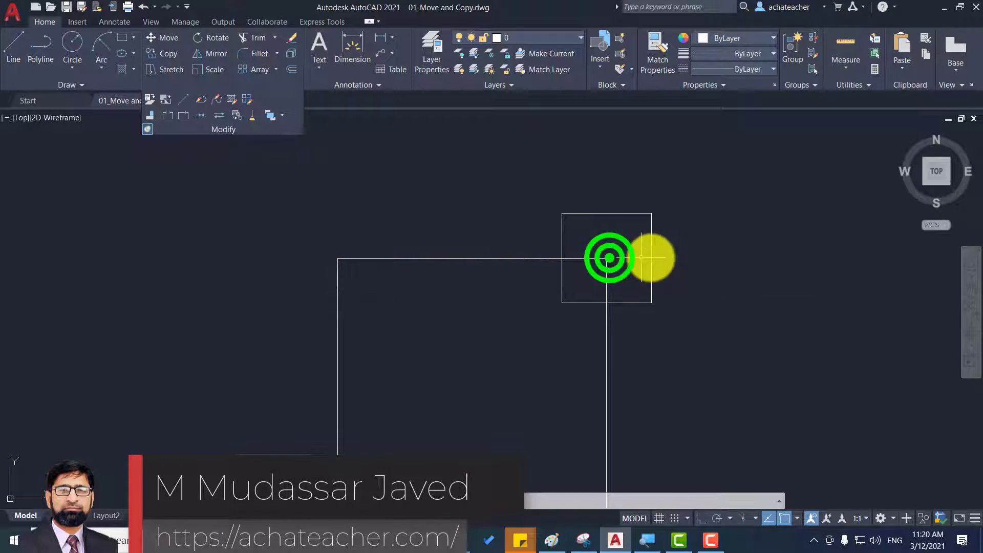
pyautogui.hotkey('ctrl', 'z')
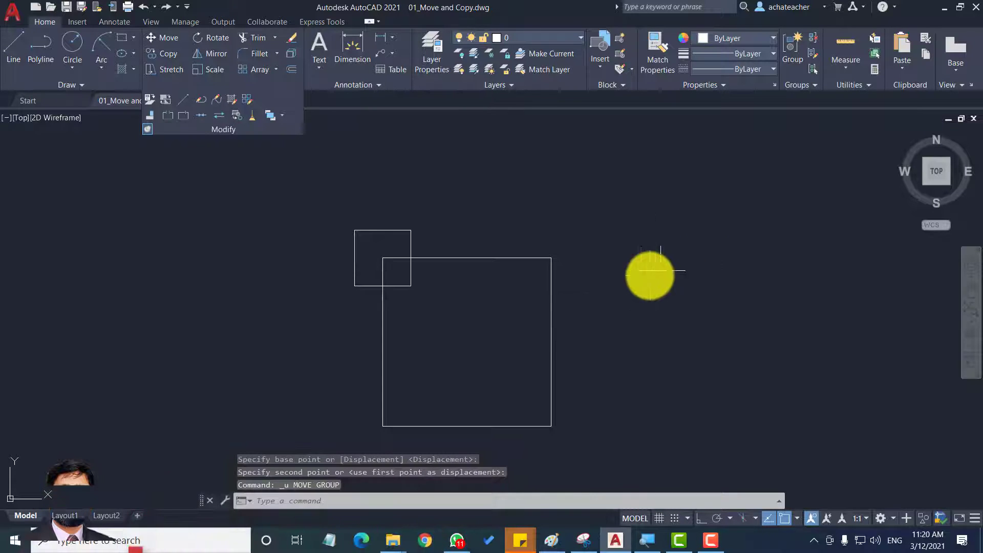
pyautogui.scroll(4, 403, 244)
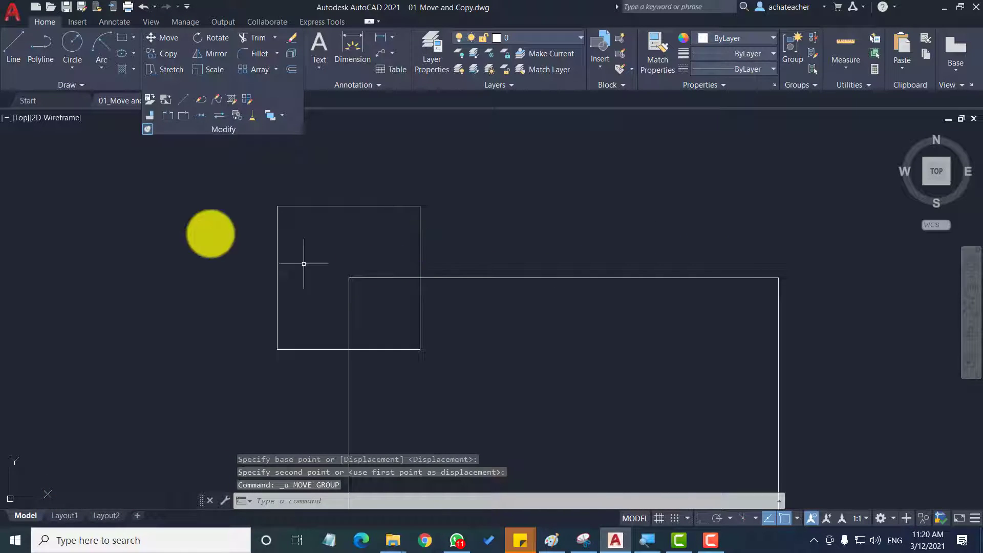
pyautogui.click(168, 38)
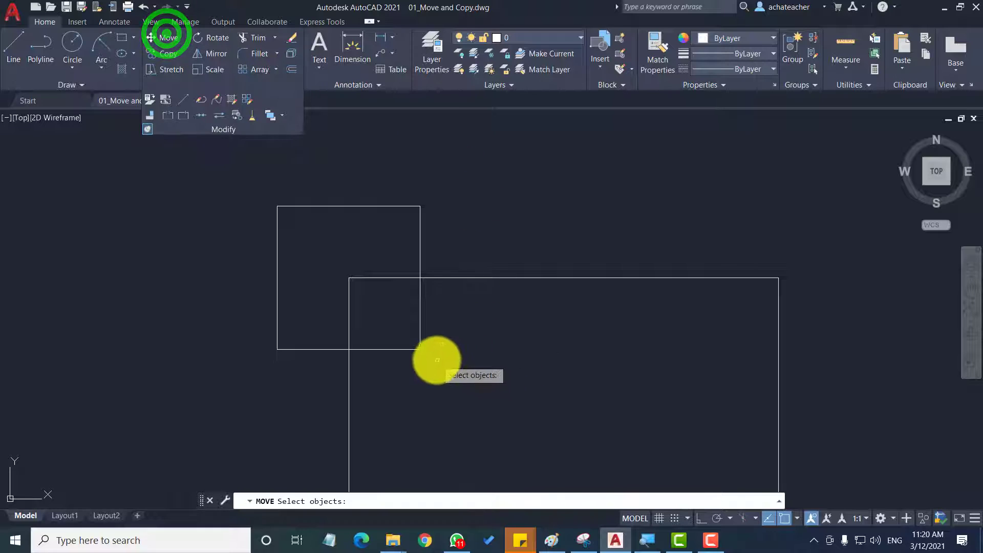
pyautogui.click(420, 345)
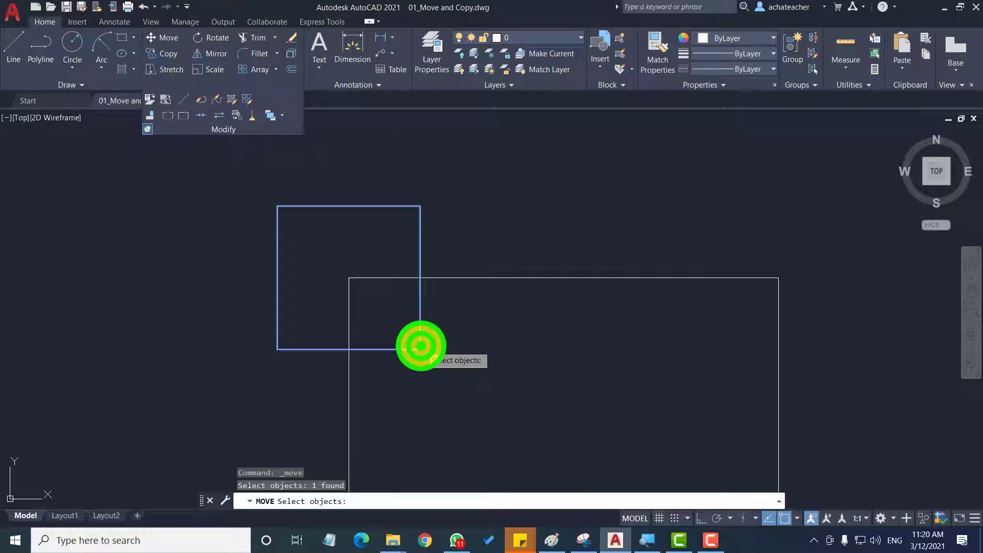
pyautogui.press('Return')
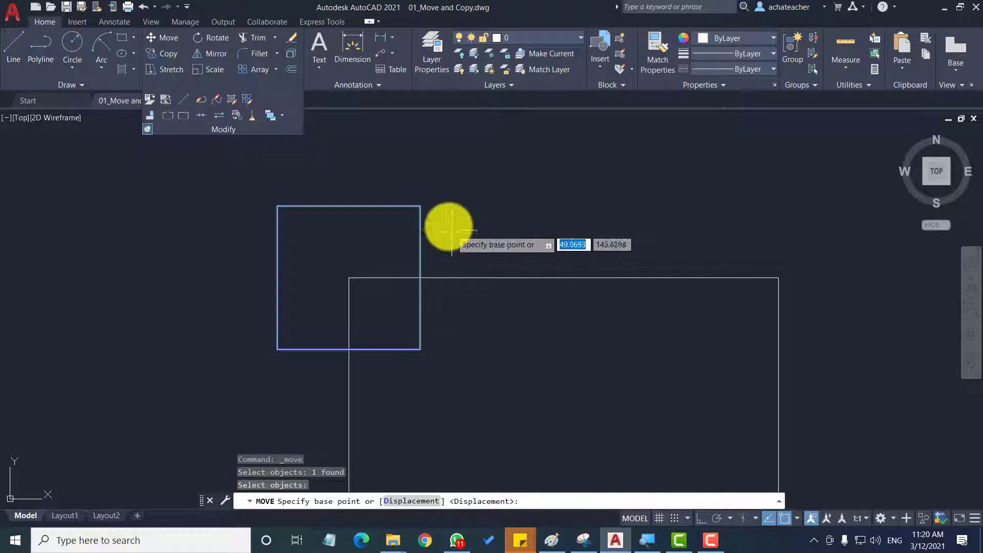
pyautogui.click(421, 204)
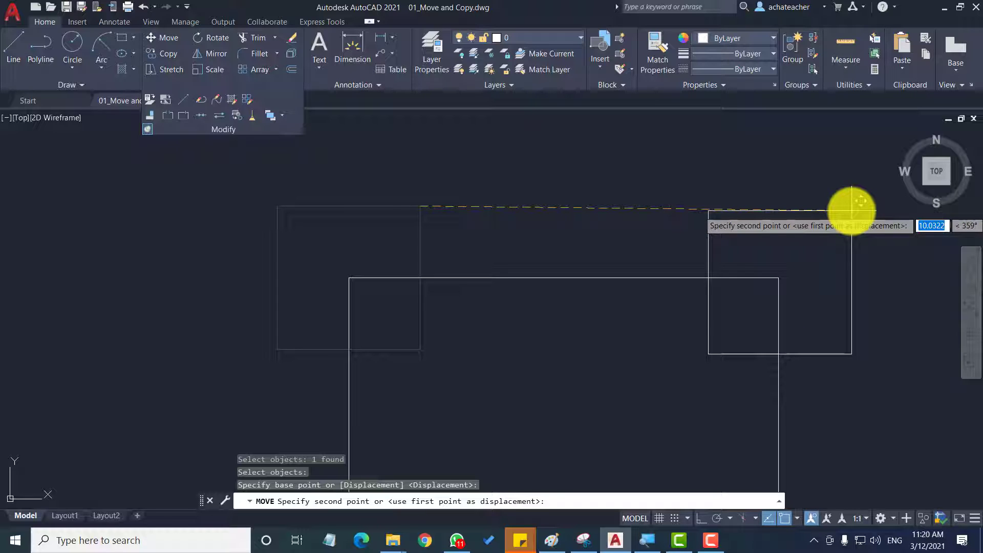
pyautogui.press('Escape')
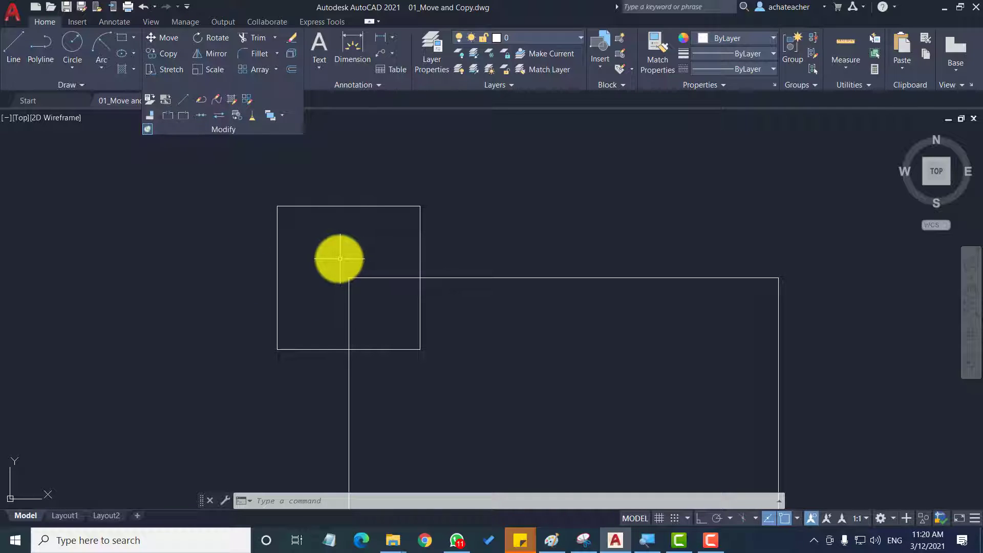
# Move the small square from the large square's upper-left corner to its lower-right corner, using the upper-left corner as base point
pyautogui.scroll(-4, 334, 243)
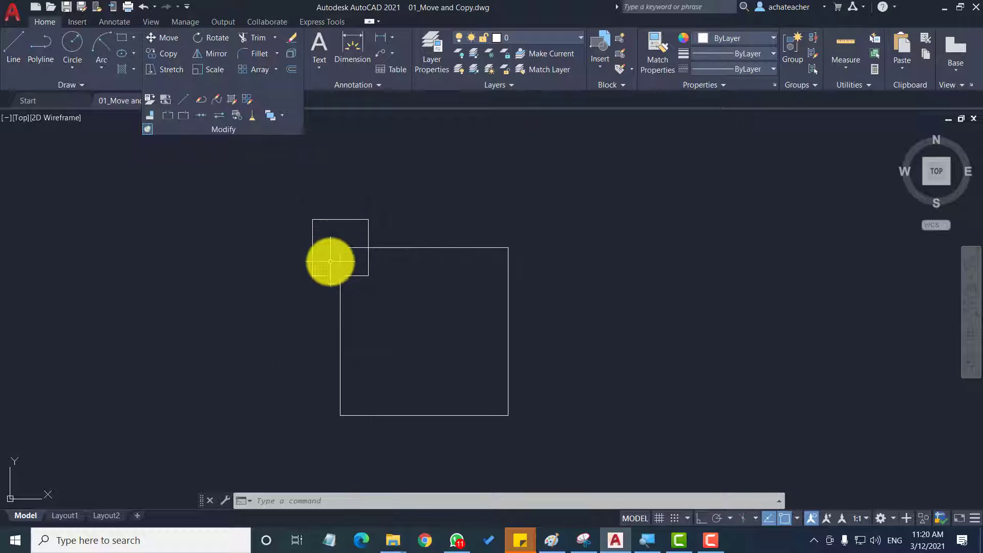
pyautogui.scroll(2, 329, 261)
pyautogui.scroll(-2, 329, 261)
pyautogui.click(165, 40)
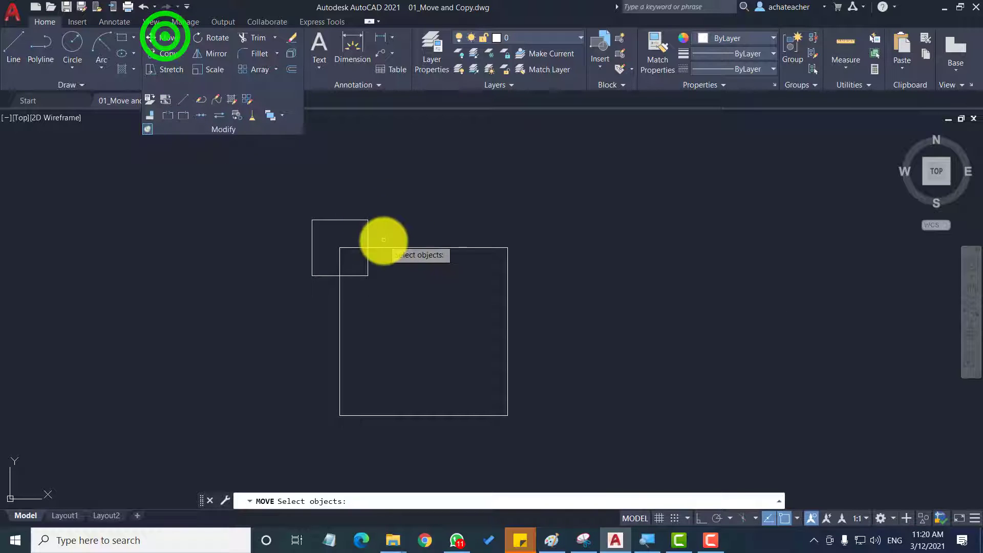
pyautogui.click(367, 232)
pyautogui.press('Return')
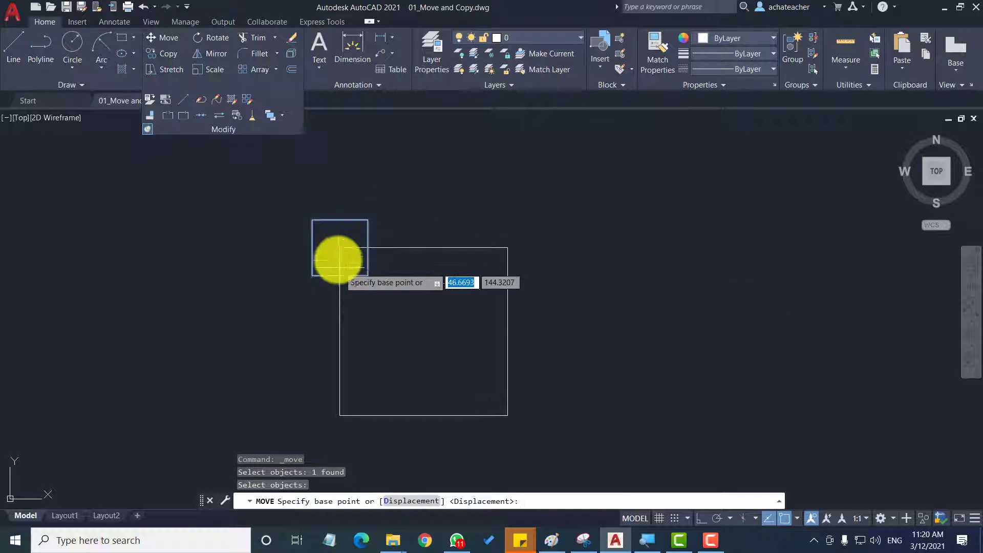
pyautogui.click(339, 251)
pyautogui.click(505, 417)
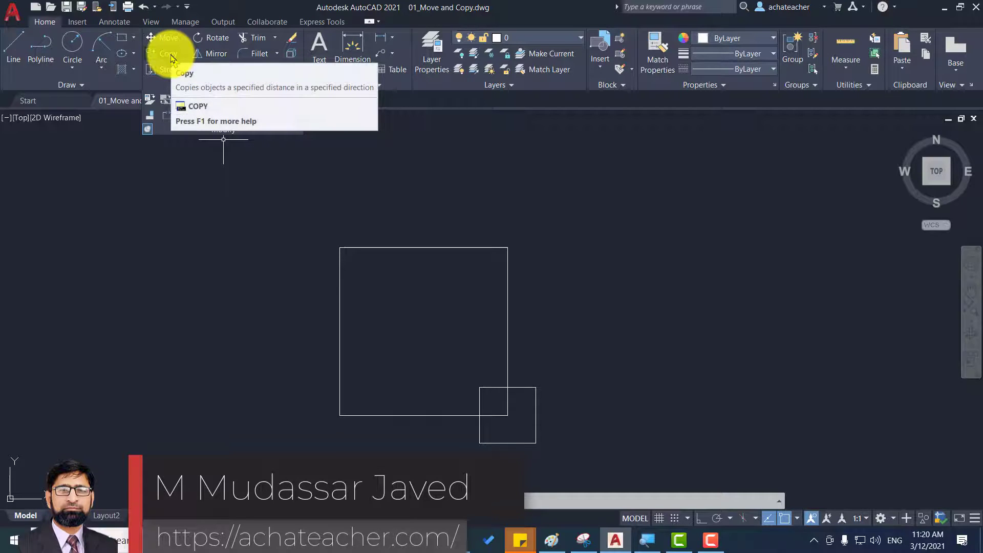
# Copy the small square from the large square's lower-right corner to its upper-right and upper-left corners
pyautogui.click(170, 55)
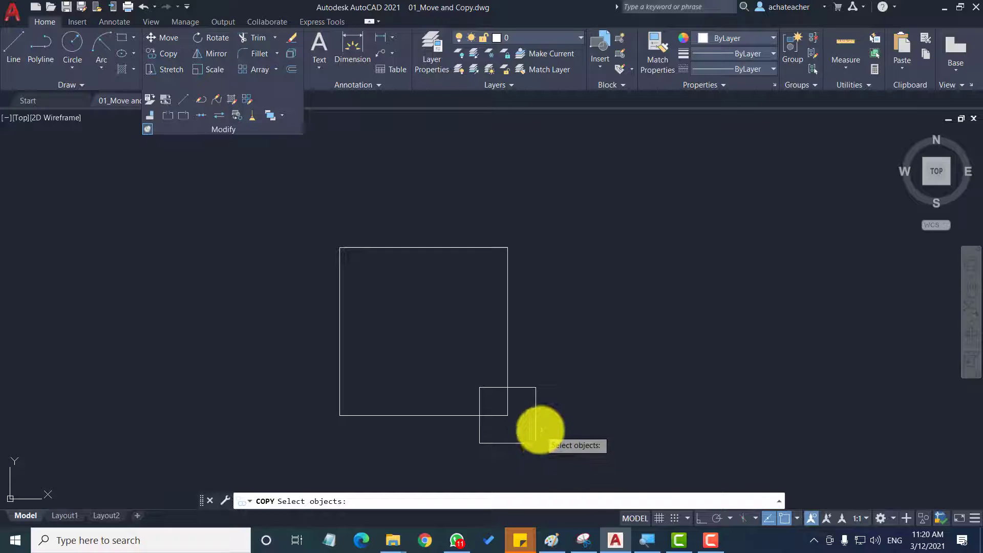
pyautogui.click(536, 417)
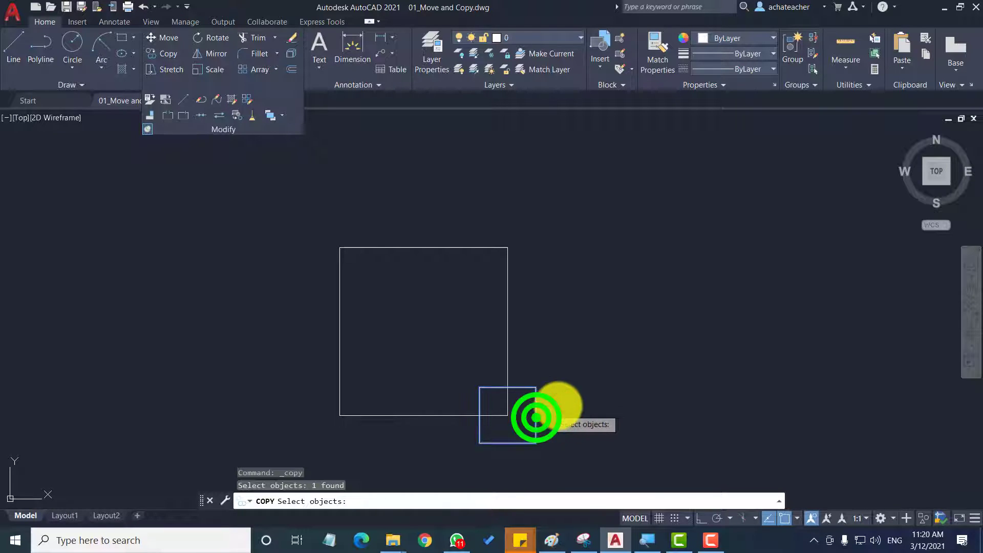
pyautogui.press('Return')
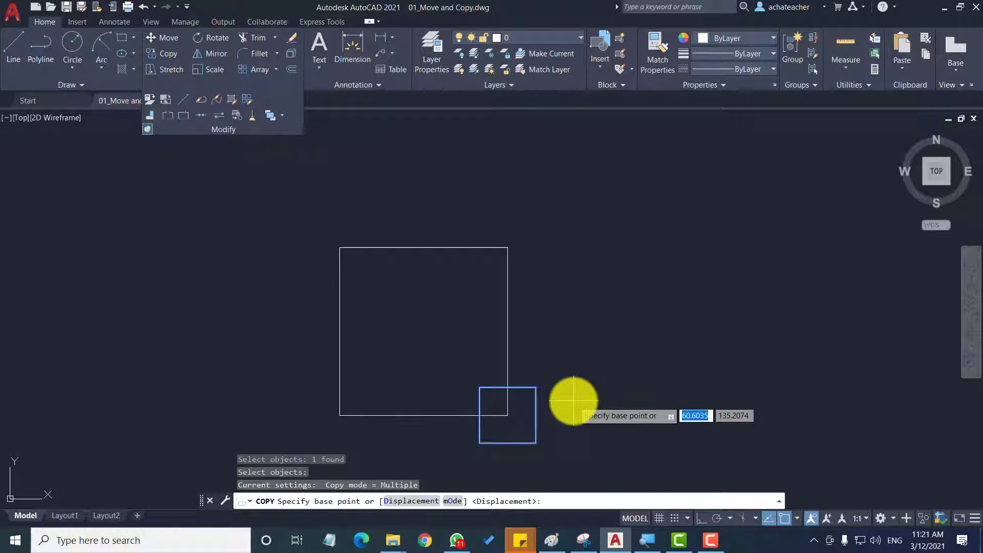
pyautogui.click(507, 415)
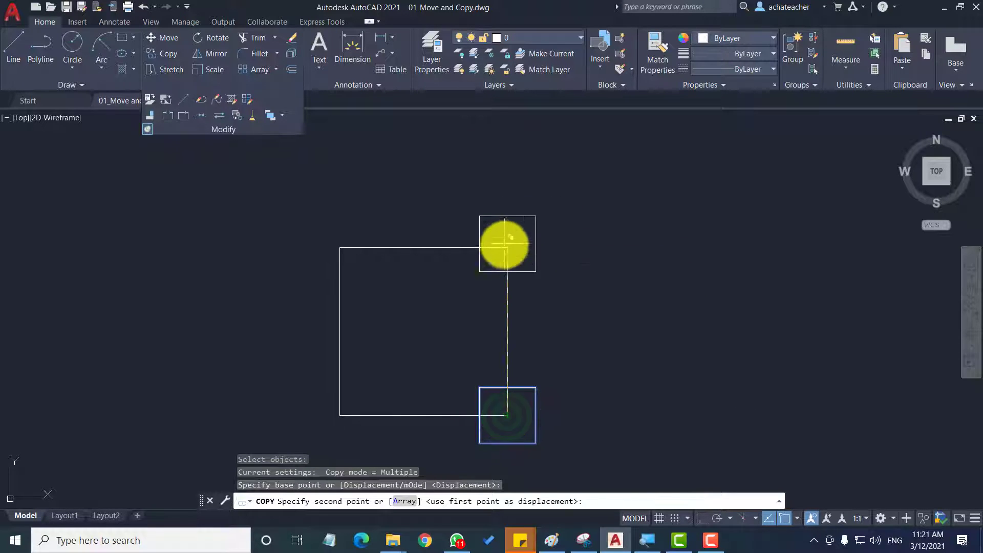
pyautogui.click(508, 248)
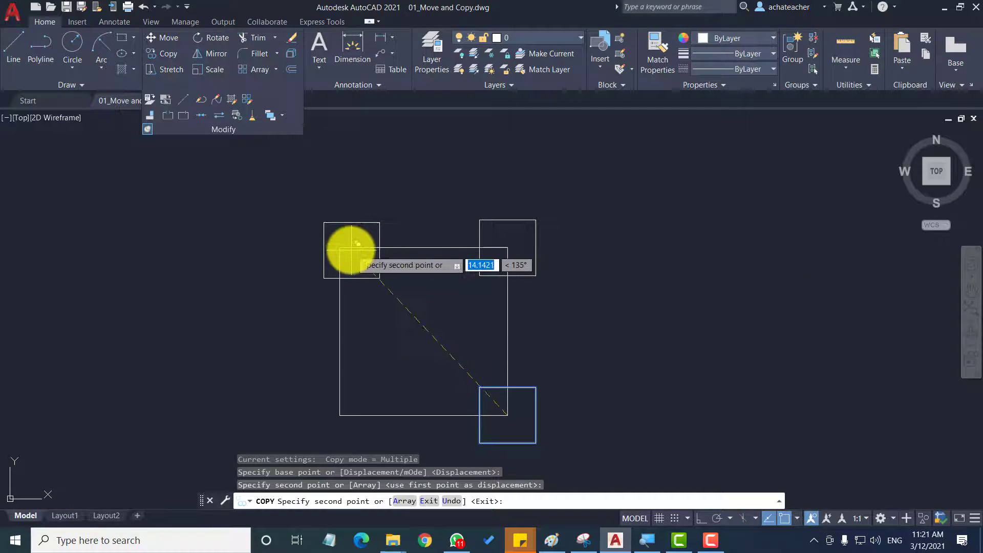
pyautogui.click(339, 248)
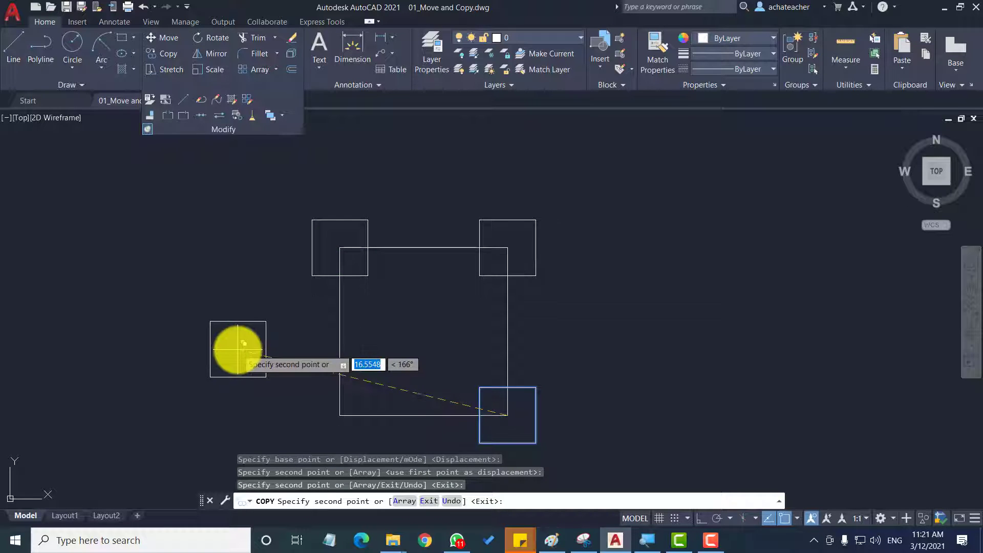
pyautogui.press('Return')
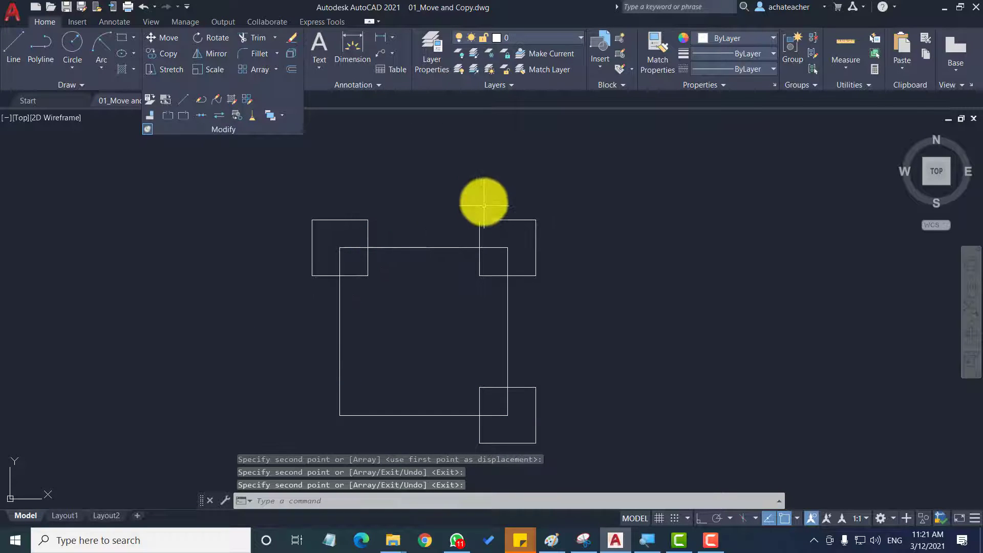
# Copy the ramp above the hatched area by its lower-right corner to the upper ends of the third and first white parking lines
pyautogui.scroll(-2, 417, 159)
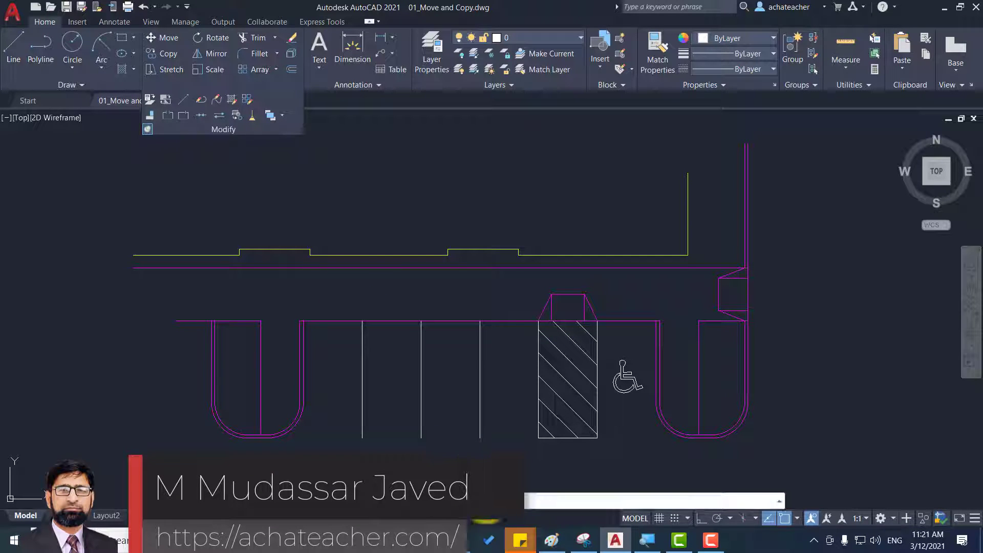
pyautogui.click(165, 51)
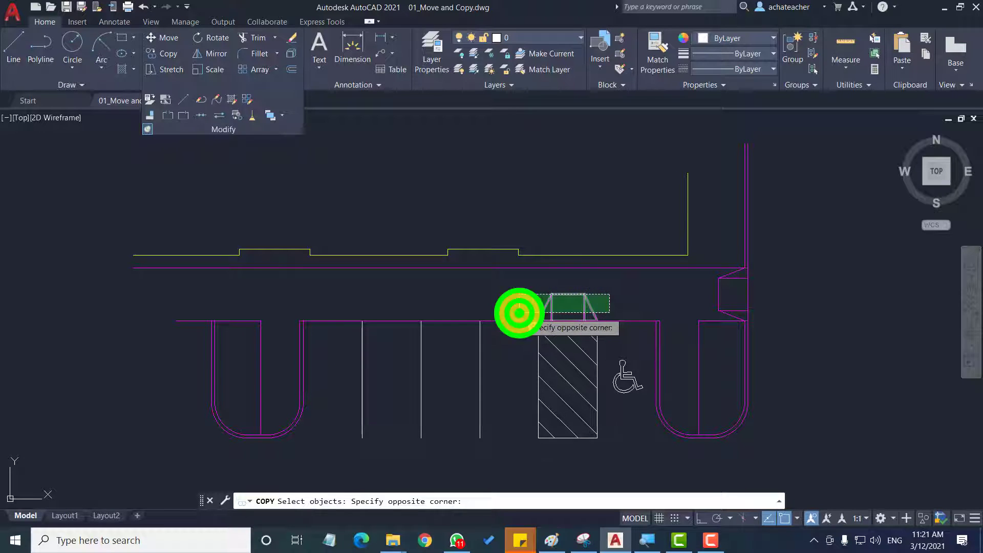
pyautogui.click(519, 313)
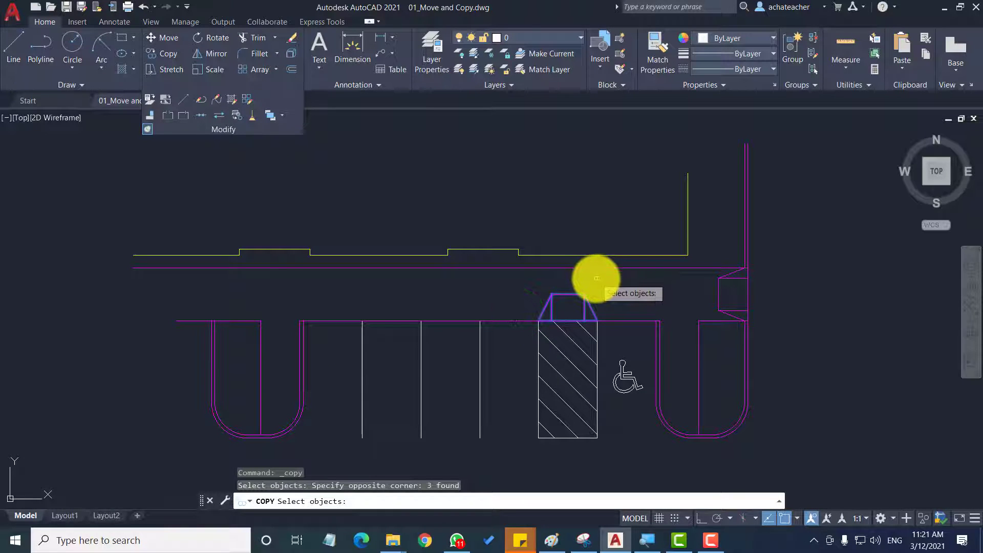
pyautogui.press('Return')
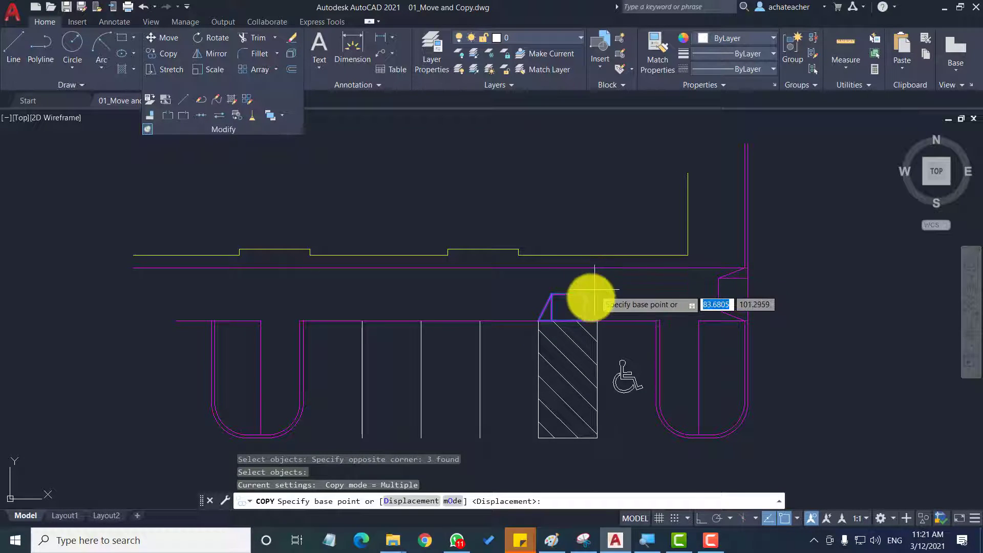
pyautogui.scroll(2, 584, 307)
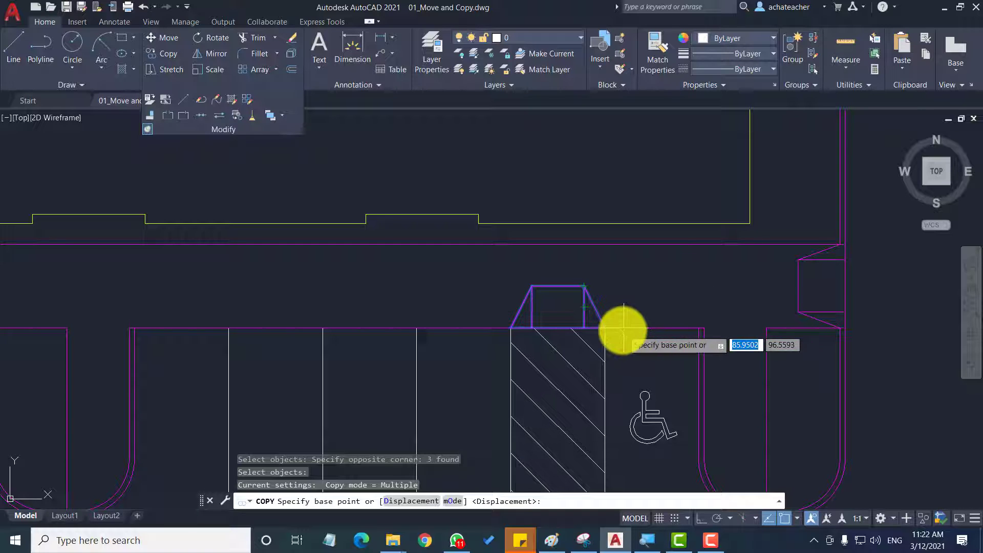
pyautogui.click(605, 328)
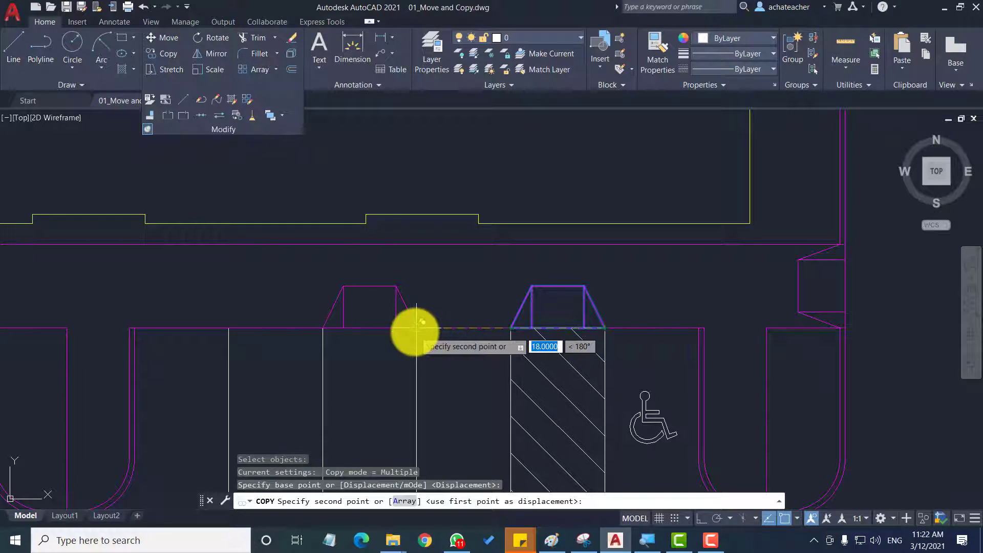
pyautogui.click(416, 329)
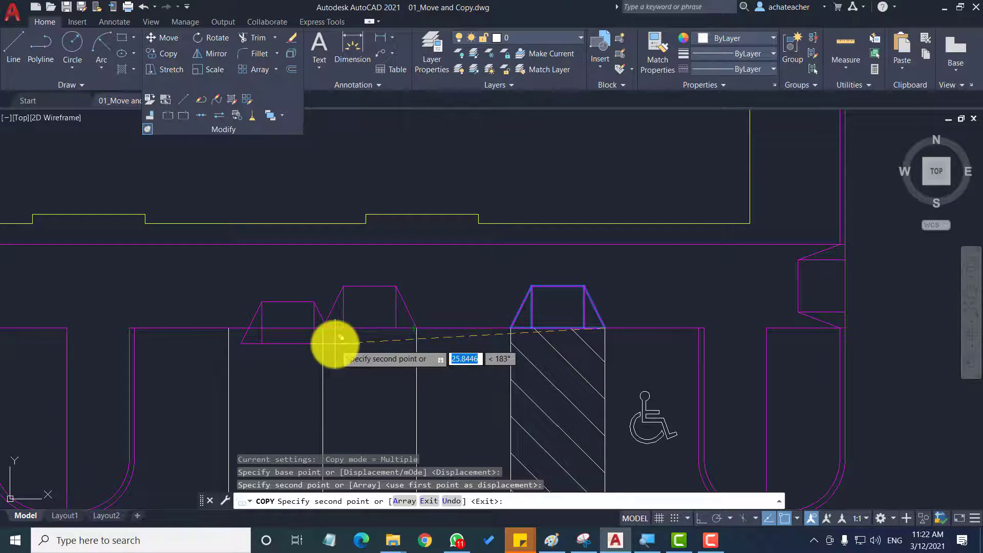
pyautogui.click(228, 328)
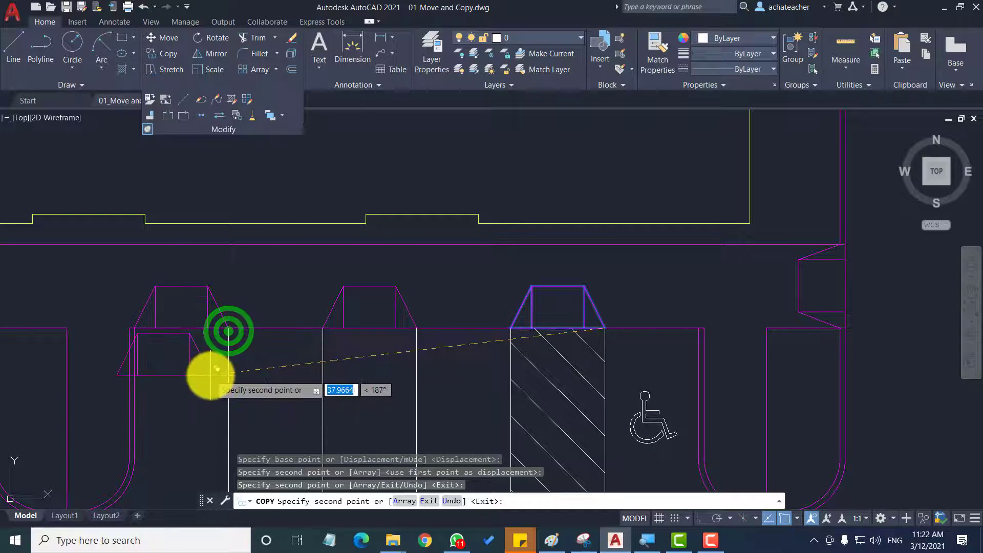
pyautogui.press('Return')
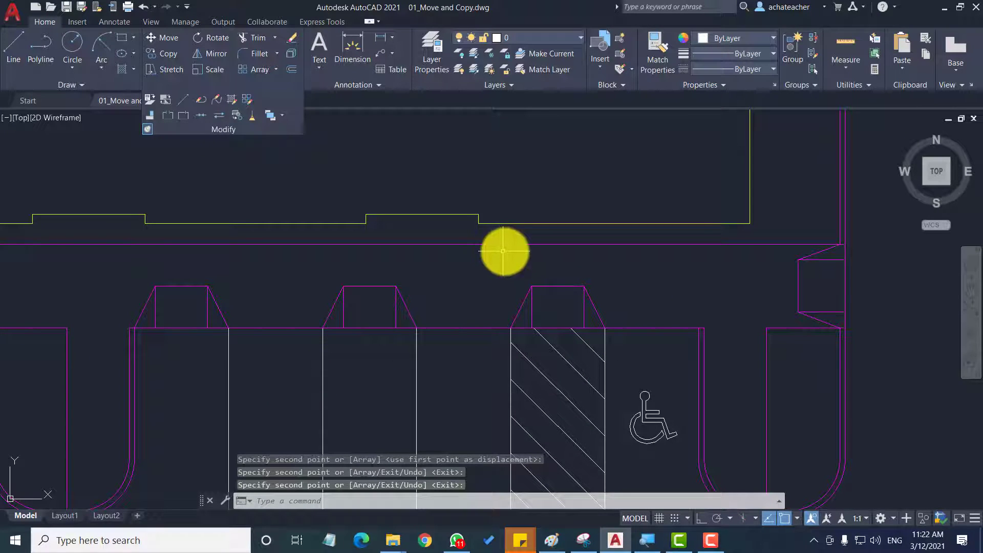
pyautogui.scroll(-3, 503, 251)
pyautogui.scroll(2, 509, 247)
pyautogui.scroll(-1, 502, 266)
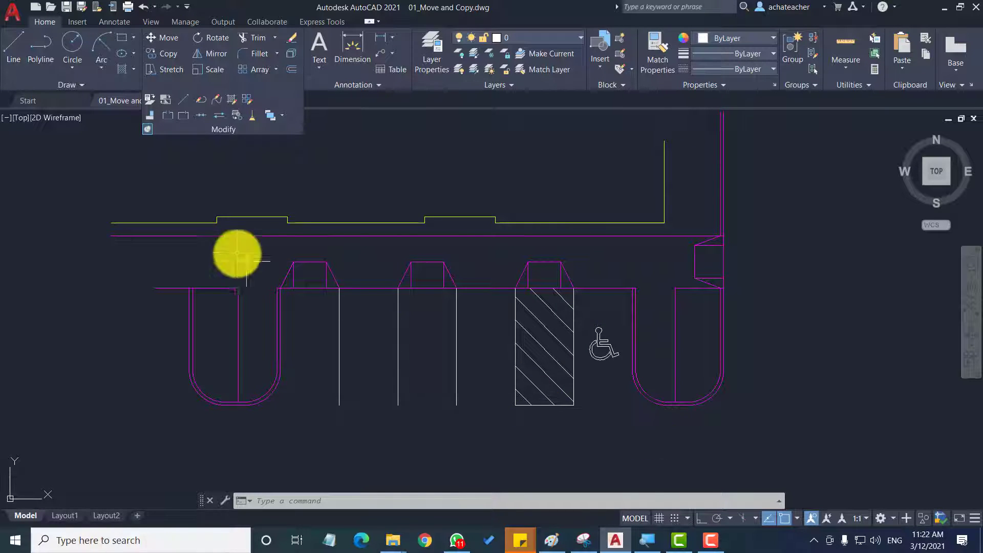
pyautogui.click(172, 54)
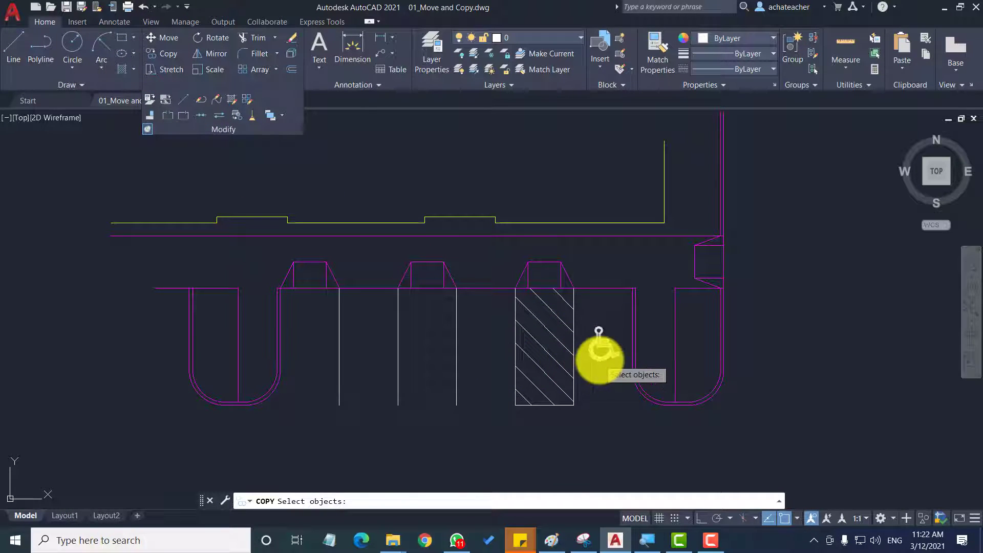
pyautogui.click(598, 353)
pyautogui.press('Return')
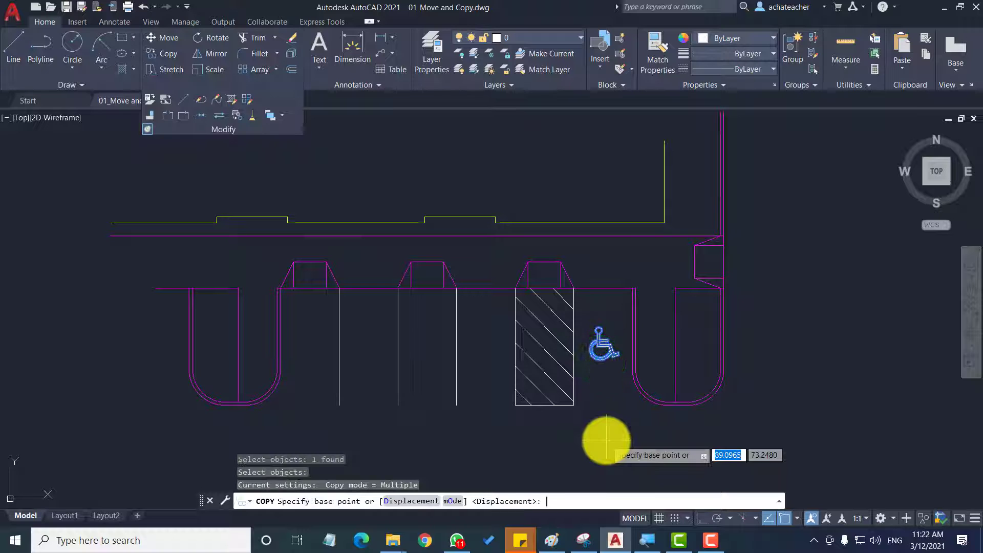
pyautogui.click(600, 372)
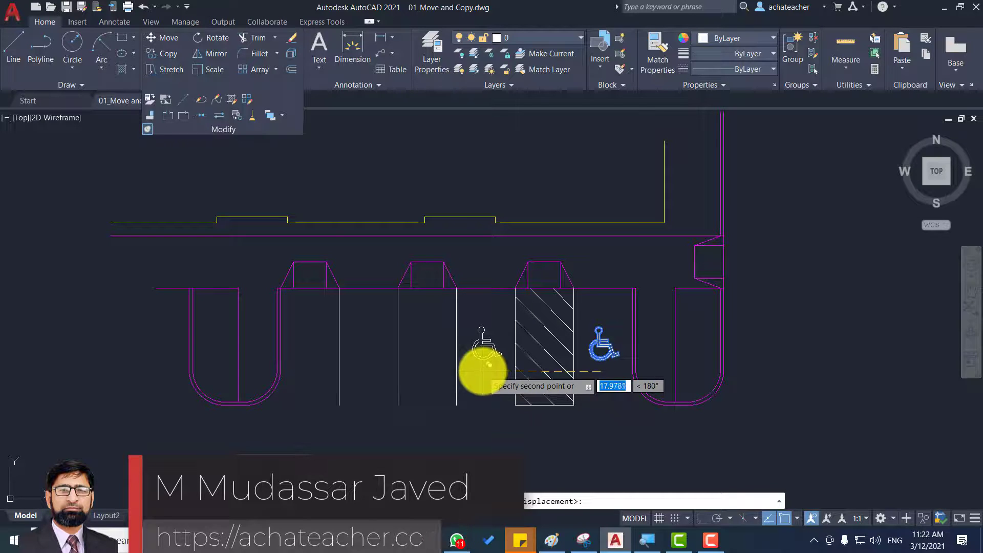
pyautogui.scroll(5, 484, 376)
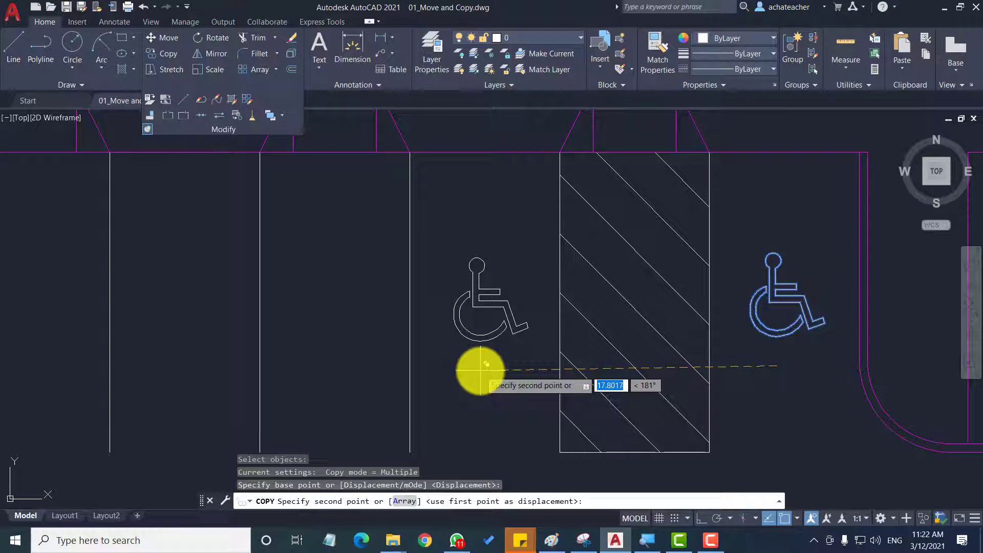
pyautogui.press('Escape')
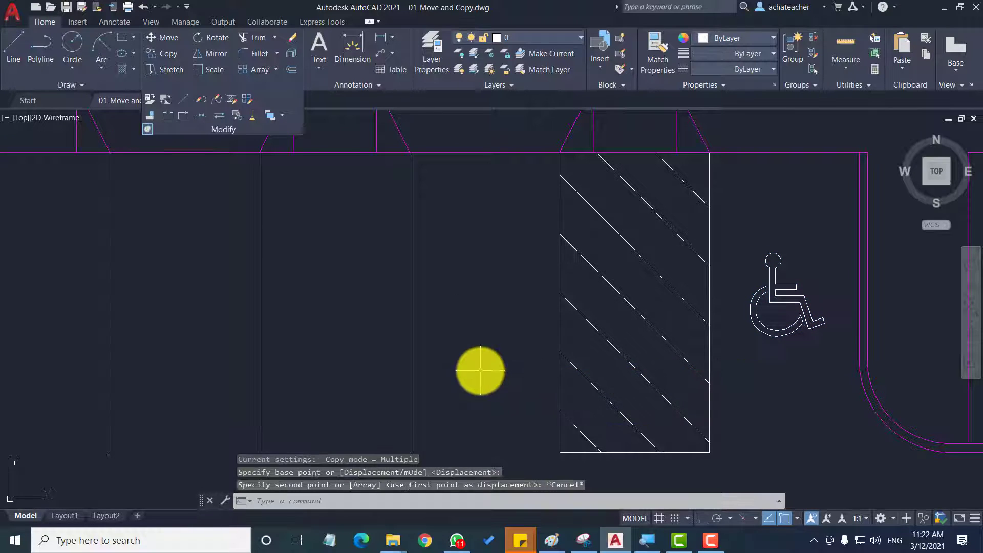
# Copy the wheelchair symbol from the hatched bay's upper-right corner to the upper ends of the three white parking lines and the left island's inner edge
pyautogui.click(169, 57)
pyautogui.click(774, 335)
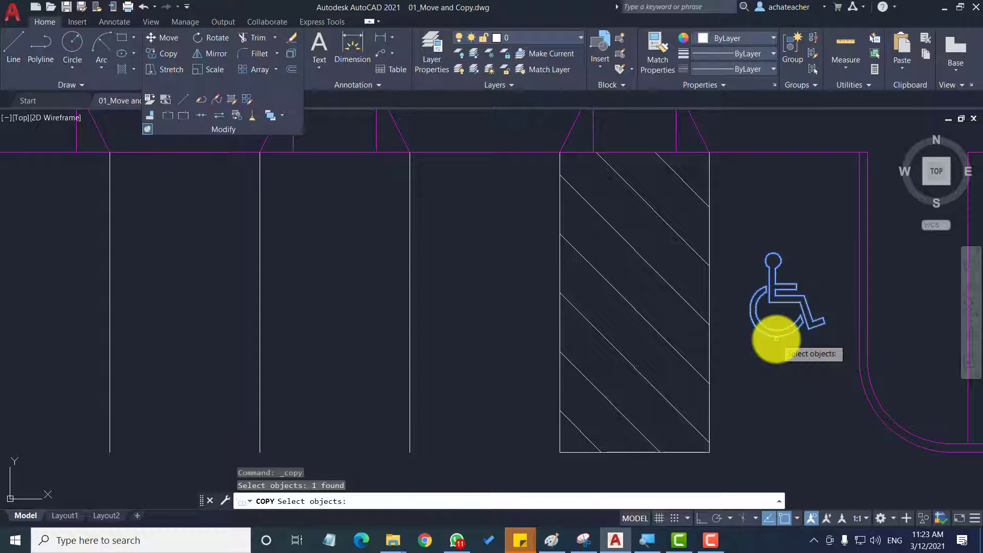
pyautogui.press('Return')
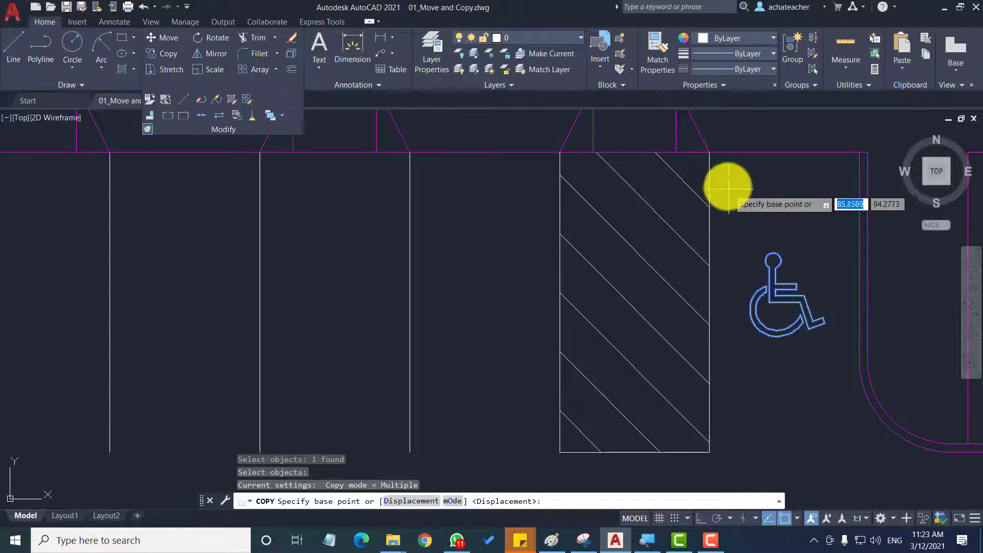
pyautogui.click(710, 154)
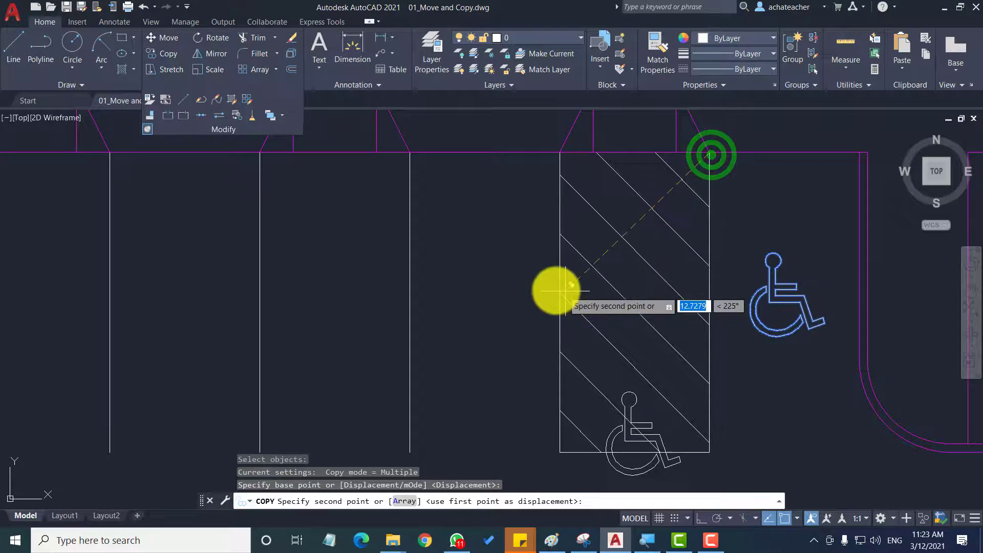
pyautogui.click(410, 152)
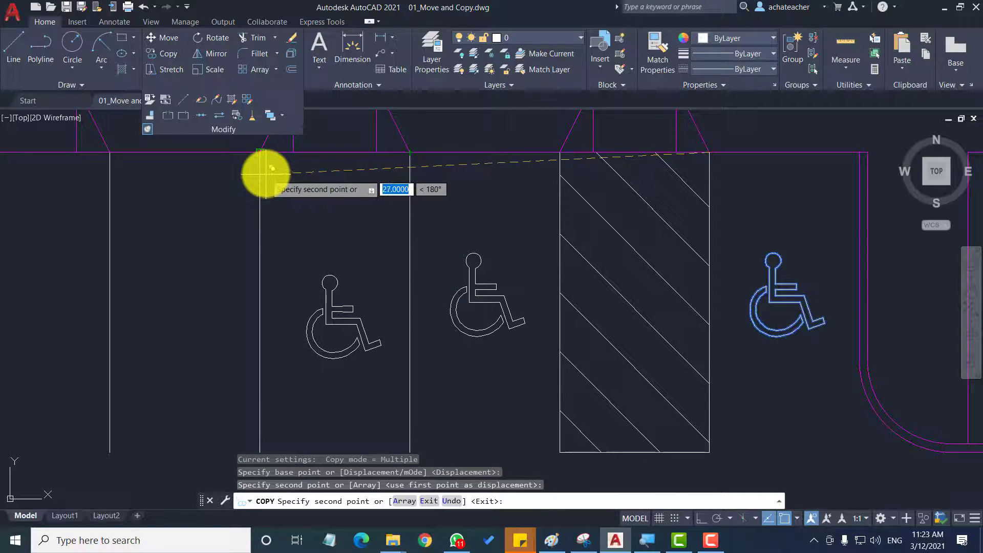
pyautogui.click(260, 151)
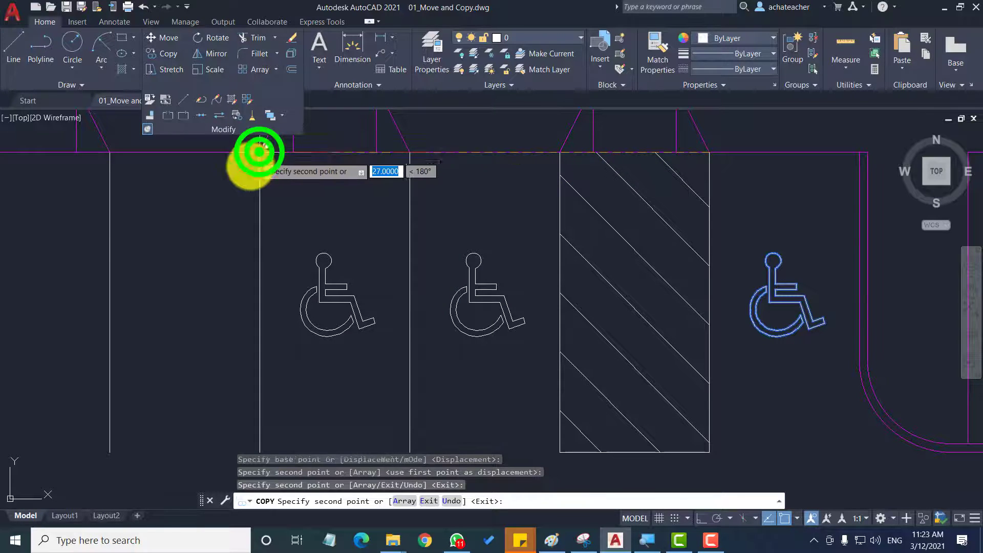
pyautogui.click(110, 152)
pyautogui.scroll(-5, 111, 154)
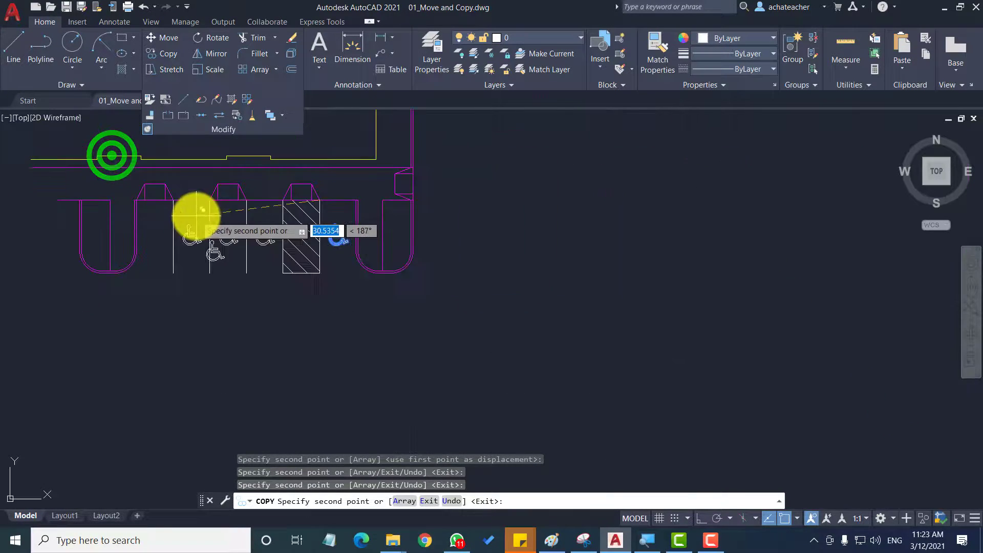
pyautogui.scroll(3, 138, 204)
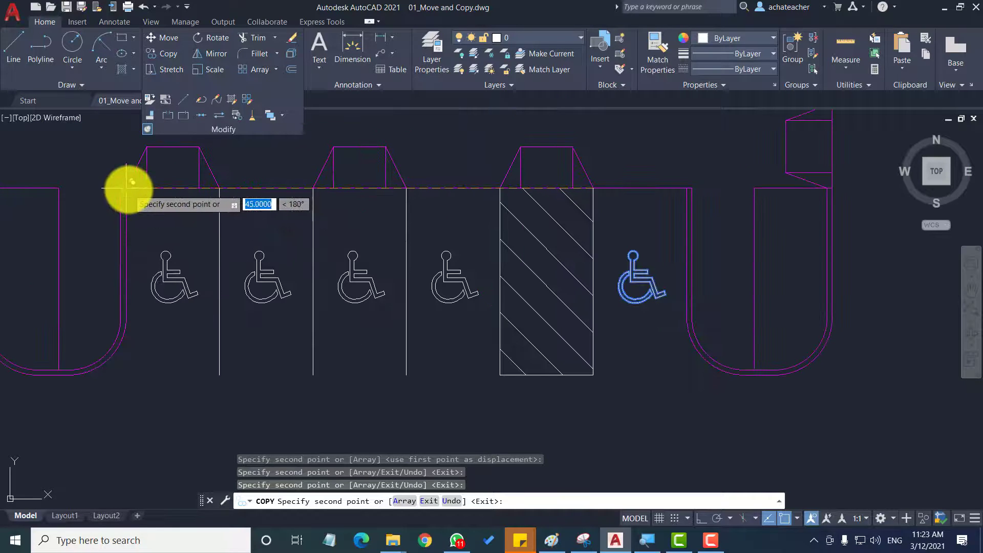
pyautogui.click(128, 189)
pyautogui.press('Return')
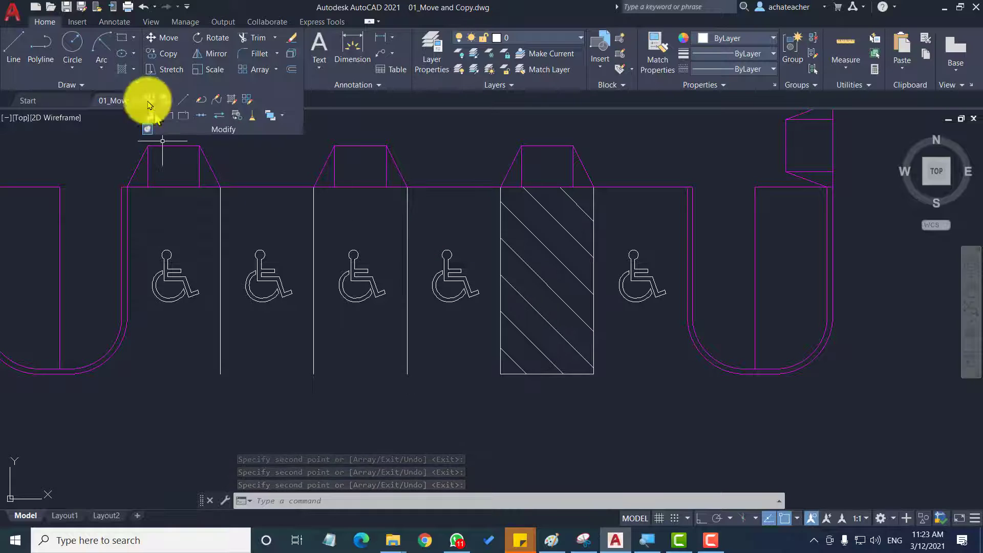
# Copy the diagonal hatch lines from the hatched bay's upper-right corner to the upper end of the third white parking line
pyautogui.click(166, 53)
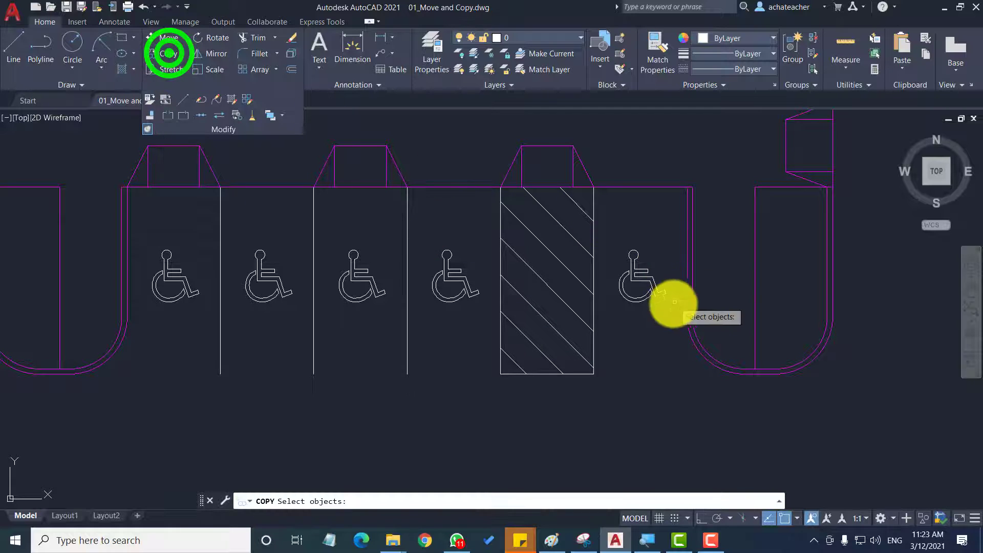
pyautogui.click(560, 295)
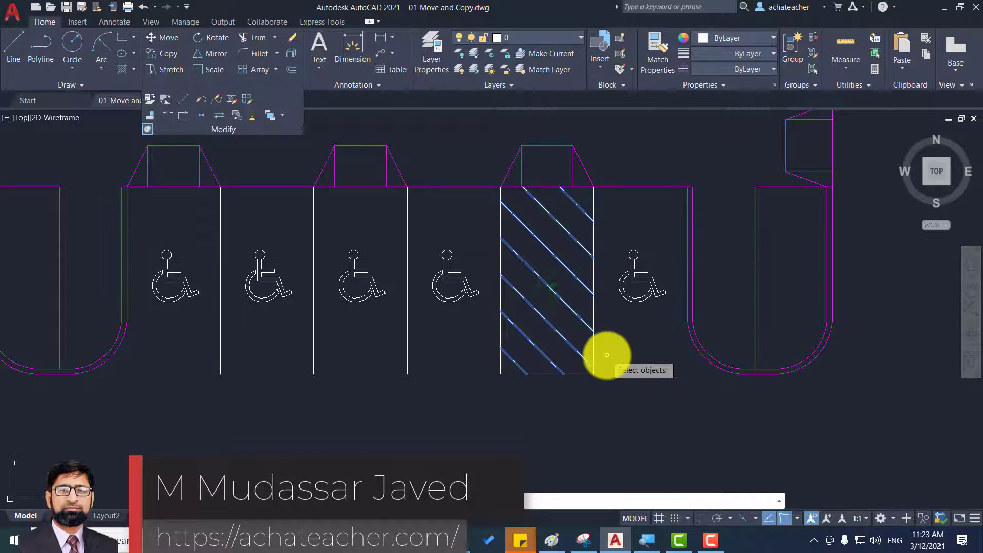
pyautogui.press('Return')
pyautogui.click(593, 188)
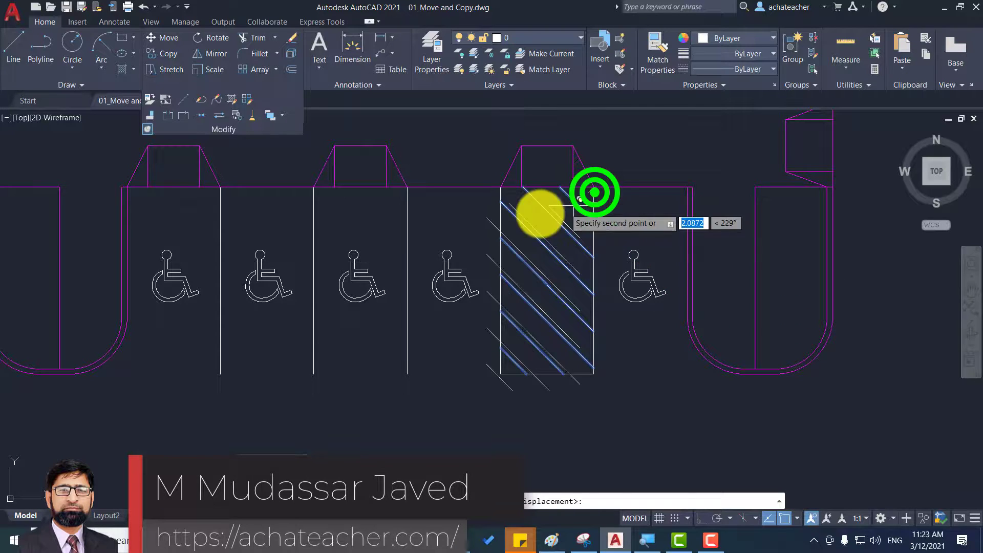
pyautogui.click(406, 187)
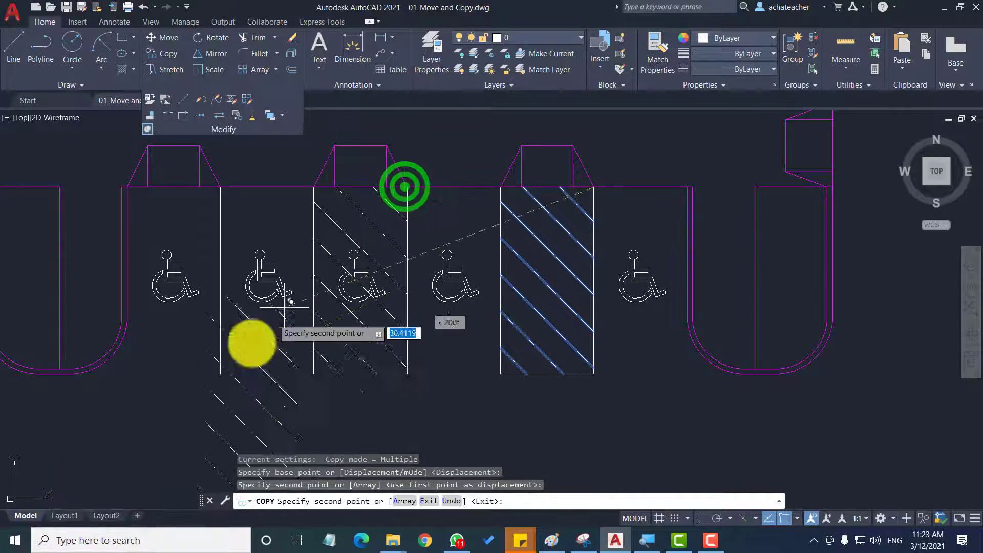
pyautogui.press('Return')
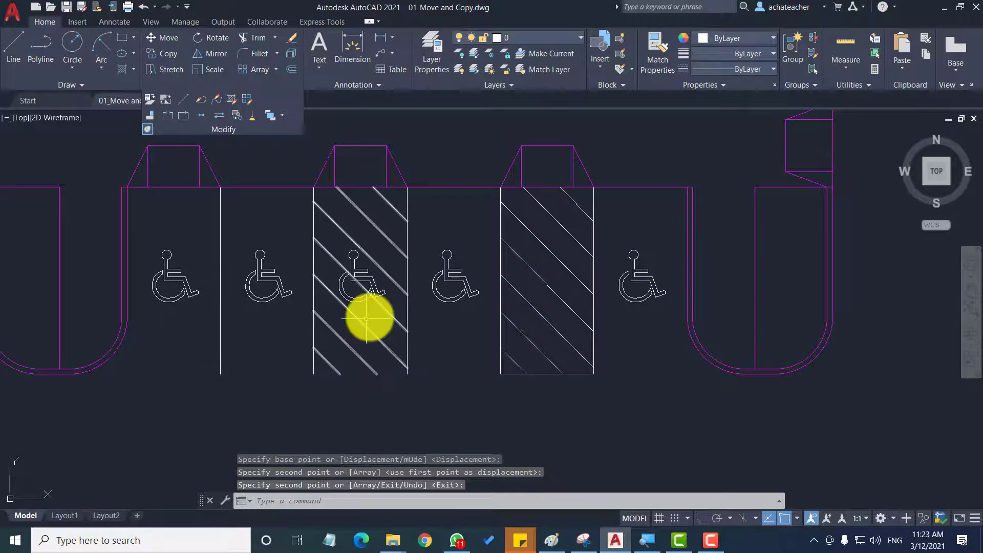
# Erase the wheelchair symbol inside the newly hatched bay between the second and third white lines
pyautogui.press('Delete')
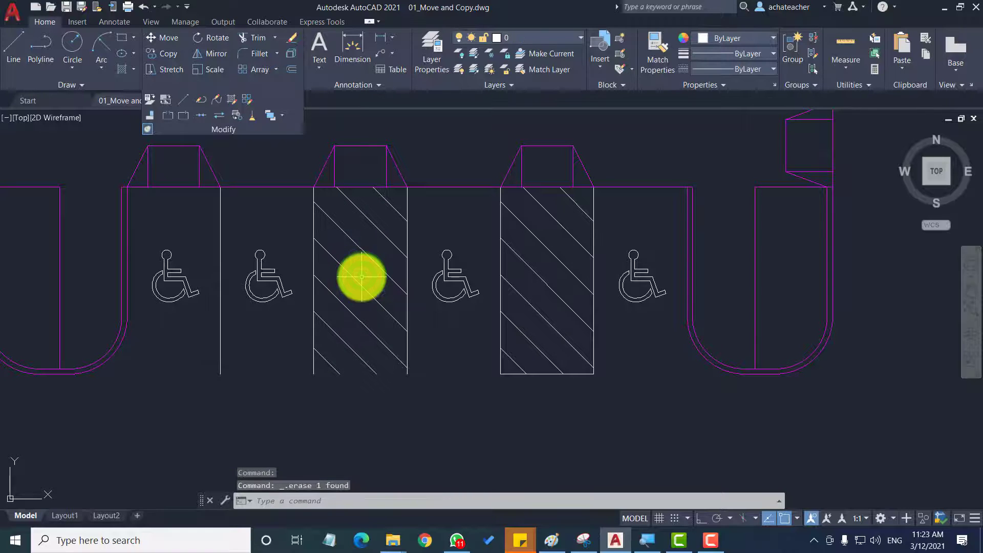
pyautogui.scroll(-5, 377, 300)
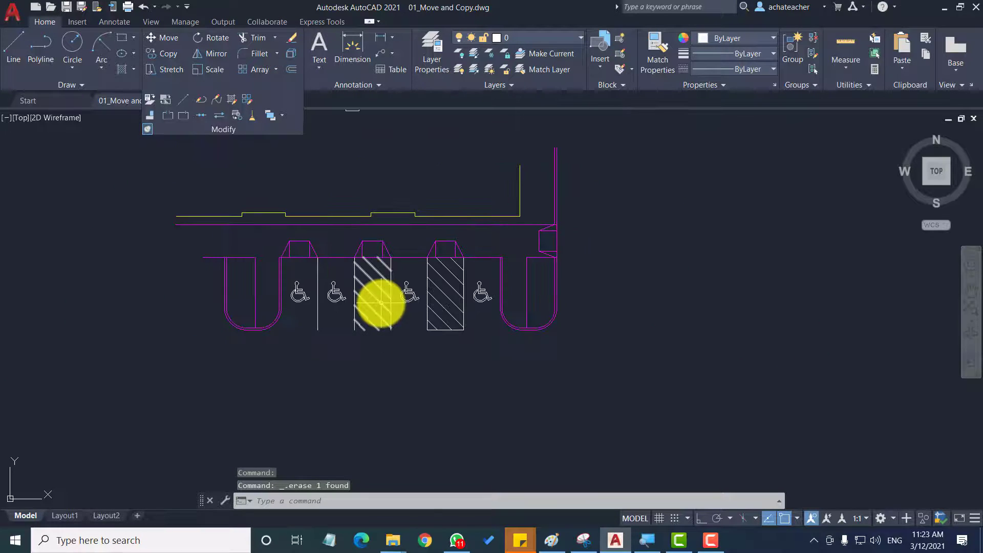
pyautogui.scroll(2, 396, 186)
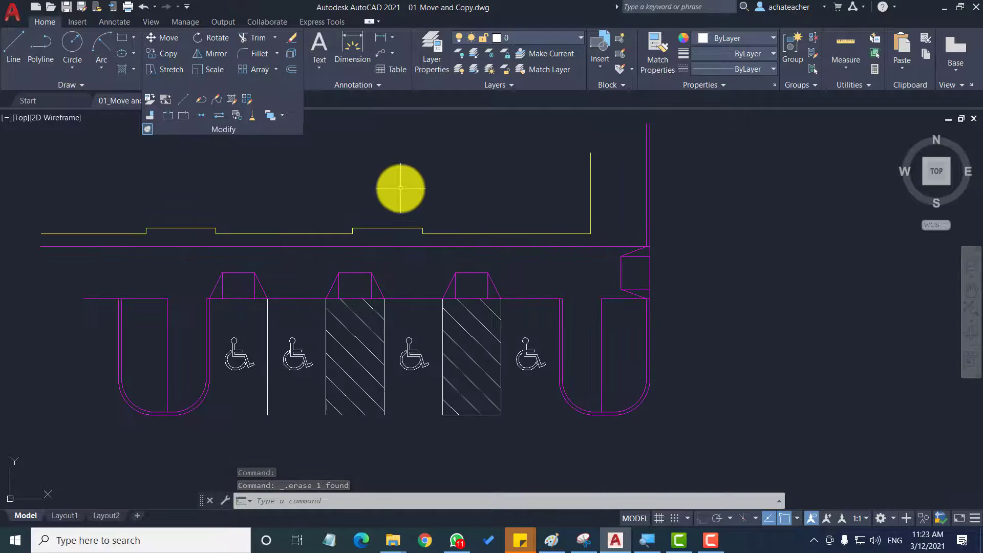